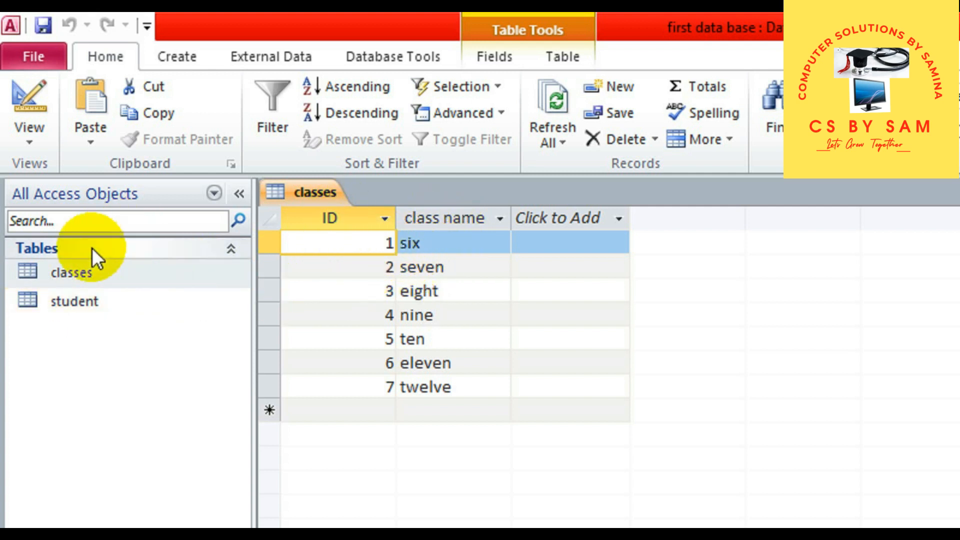
Open the classes table in Design View and review its ID and class name fields.
right_click(77, 273)
left_click(128, 316)
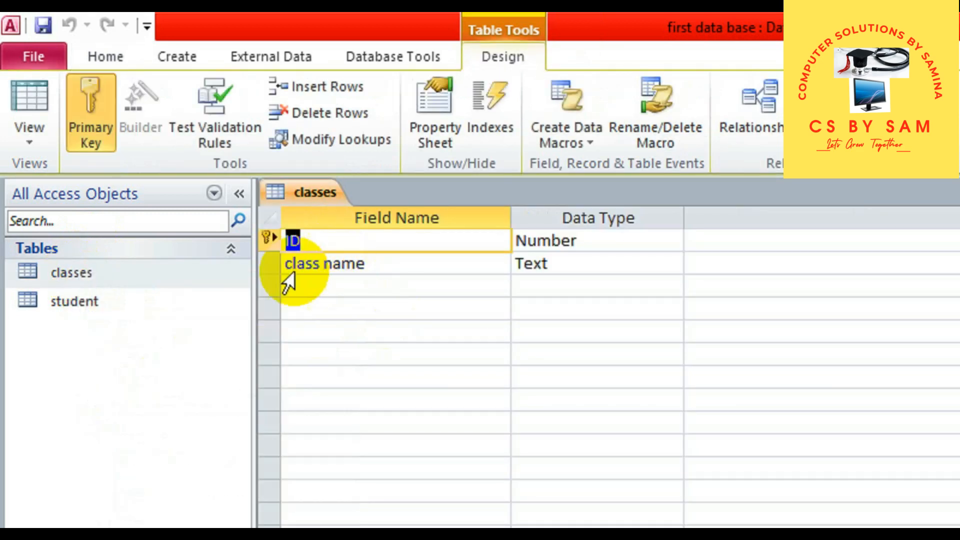
left_click(300, 286)
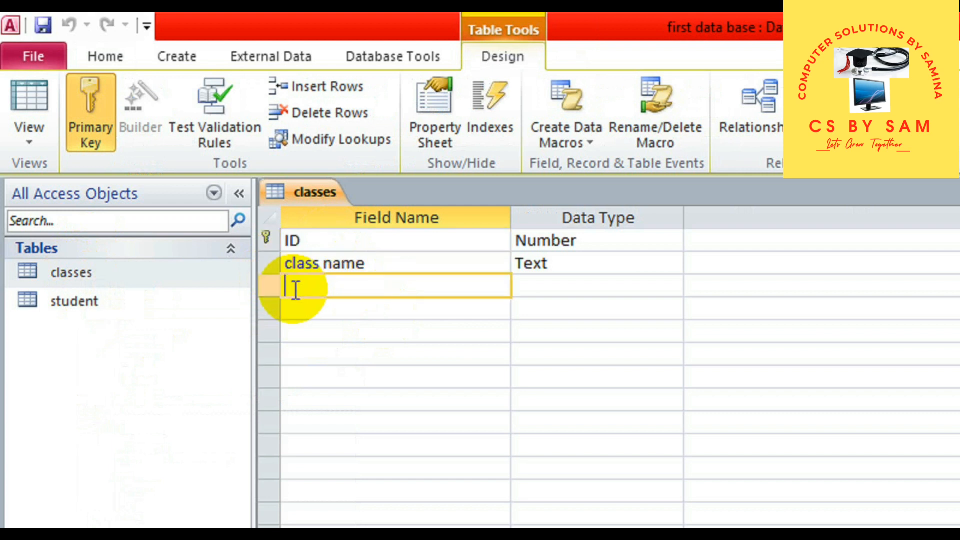
left_click(269, 239)
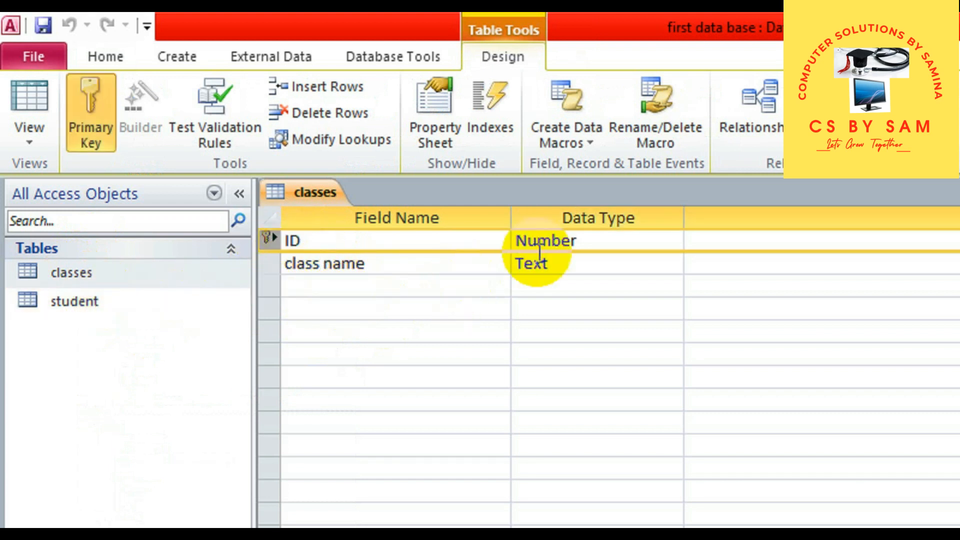
left_click(385, 270)
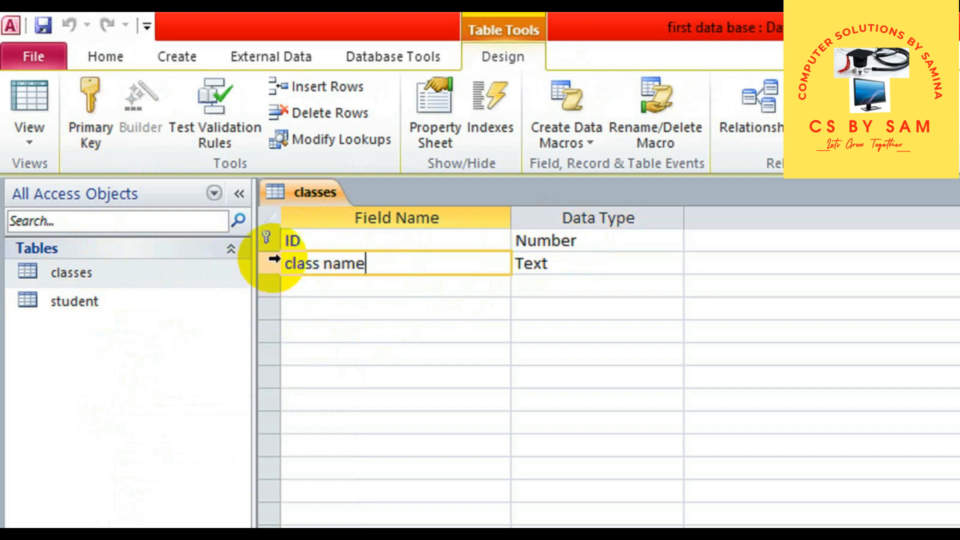
Open the student table in Design View and review its fields, selecting the roll no field name.
left_click(111, 298)
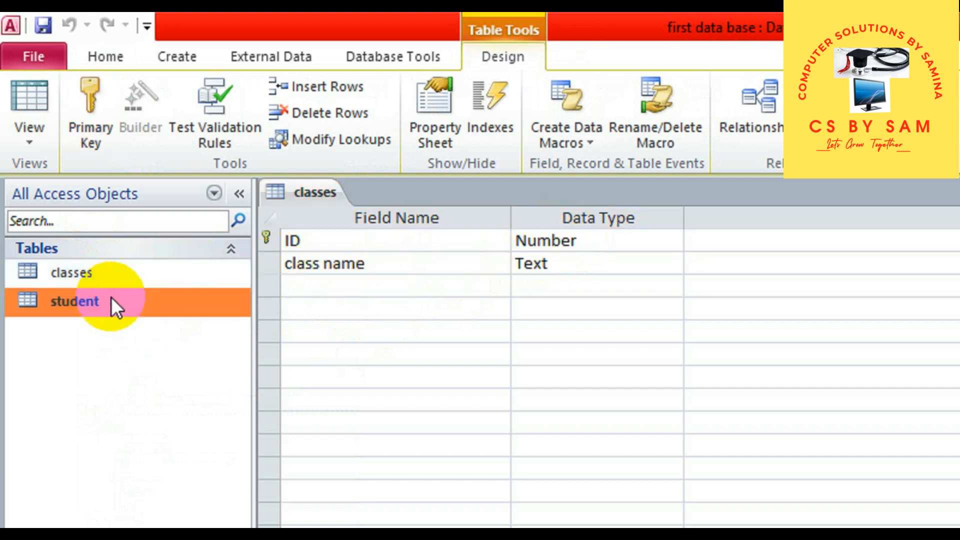
right_click(140, 302)
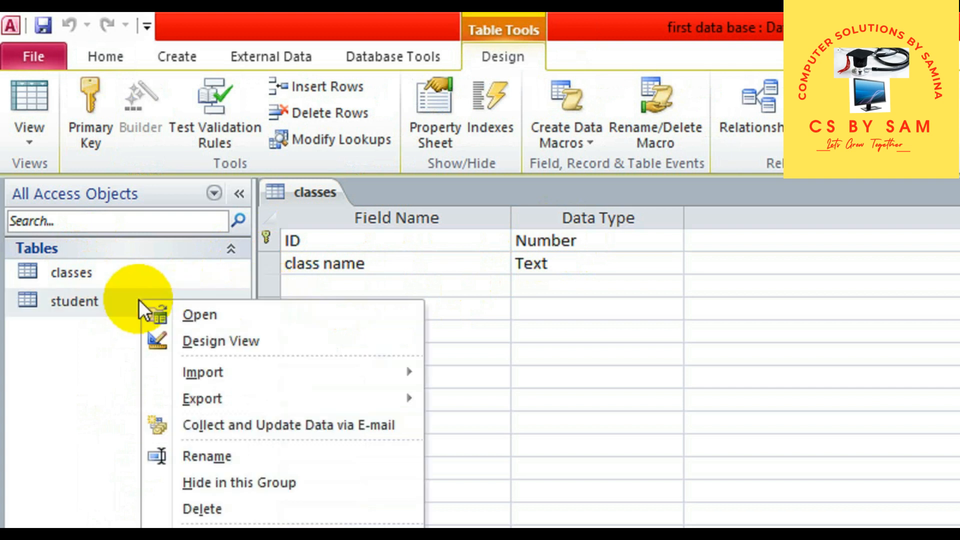
left_click(190, 342)
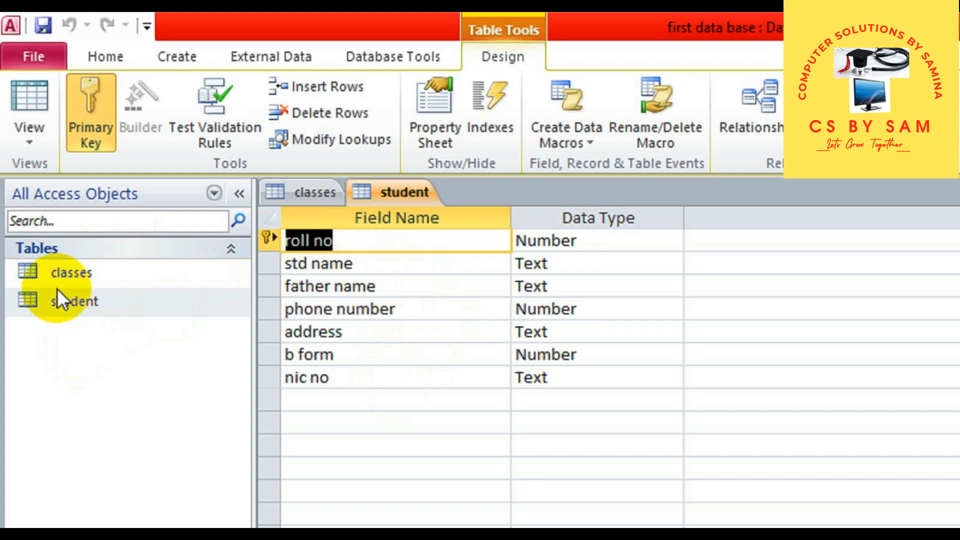
left_click(63, 272)
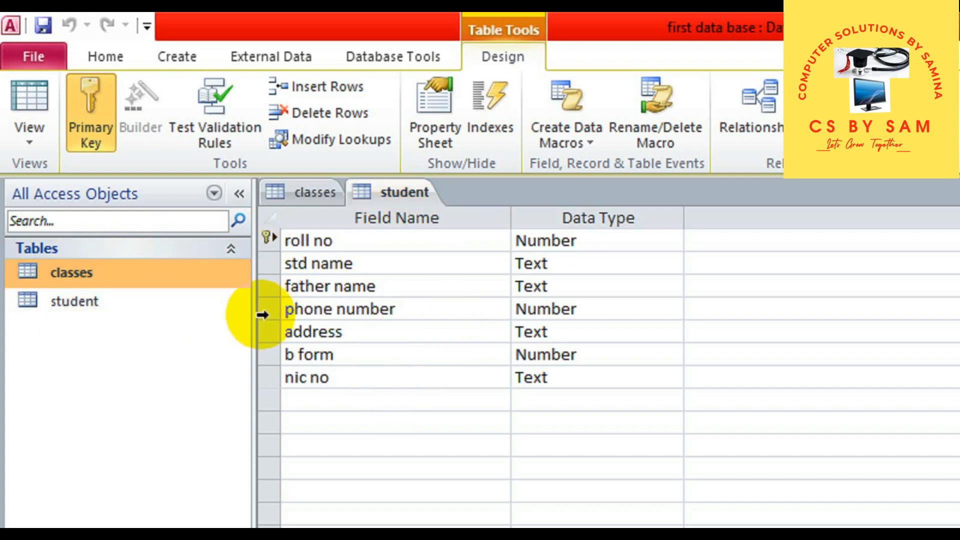
left_click_drag(345, 239, 246, 234)
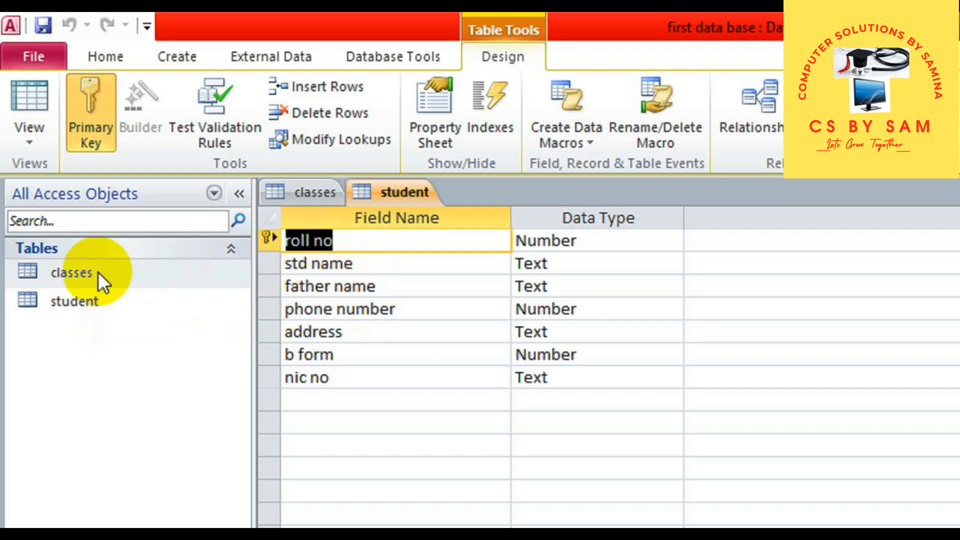
Add a field named rno with the Number data type to the classes table in Design View.
left_click(83, 271)
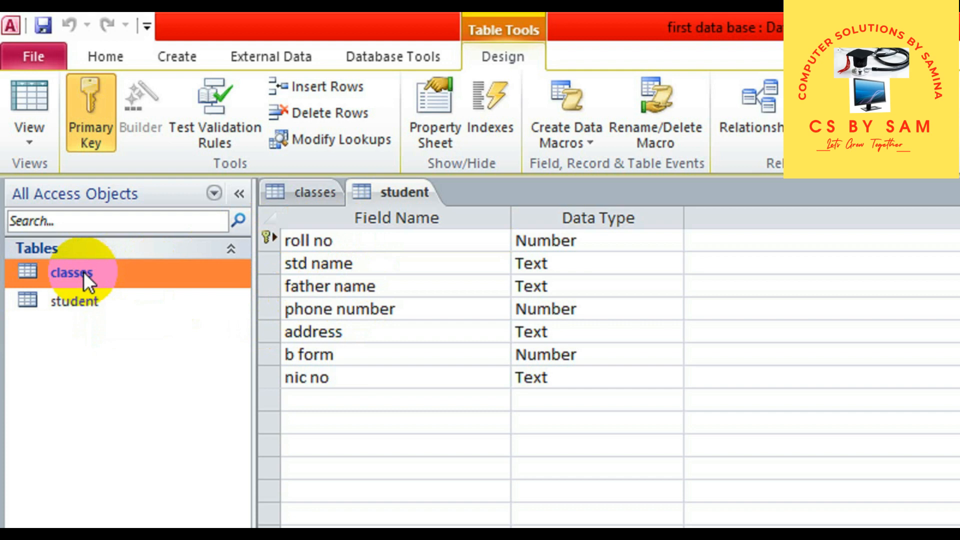
right_click(83, 272)
mouse_move(153, 352)
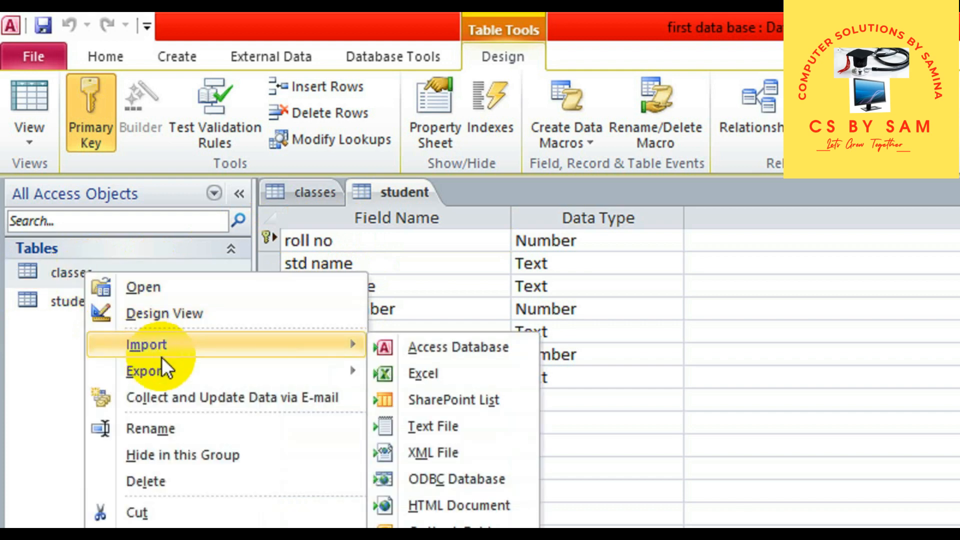
left_click(167, 311)
left_click(371, 288)
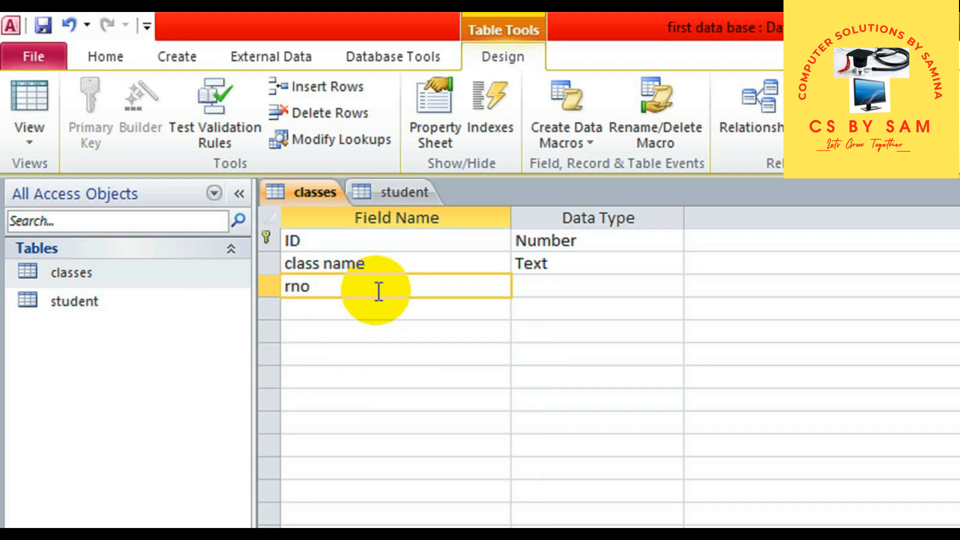
left_click(526, 288)
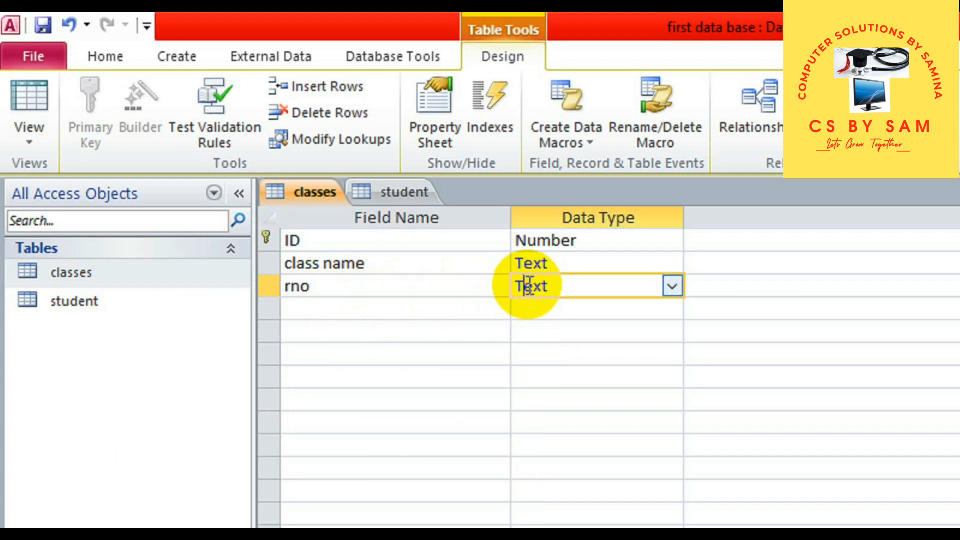
left_click(669, 287)
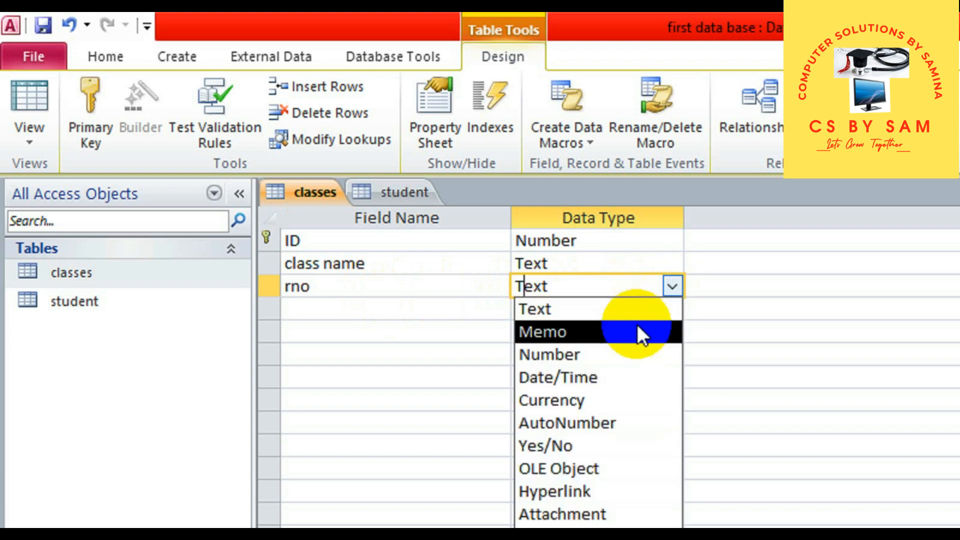
left_click(623, 354)
left_click(272, 287)
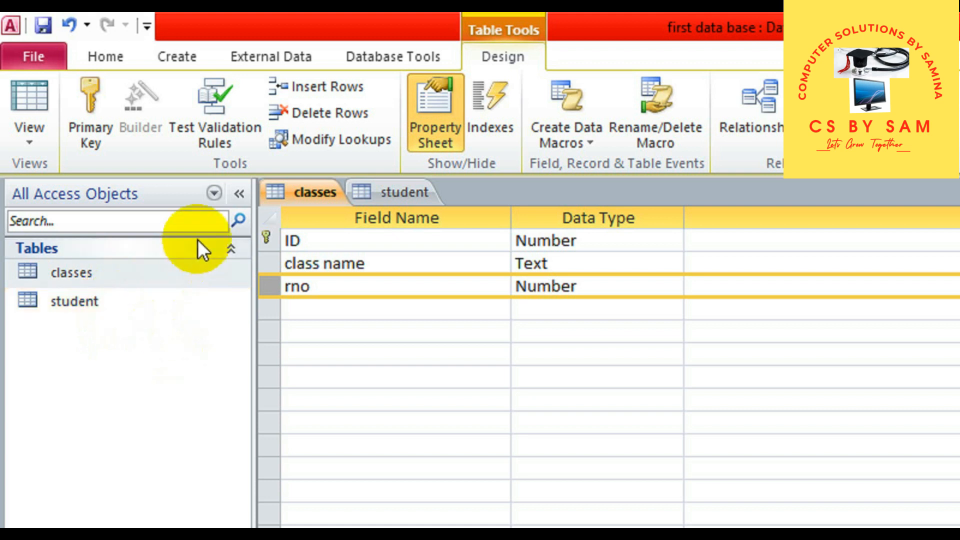
left_click(80, 272)
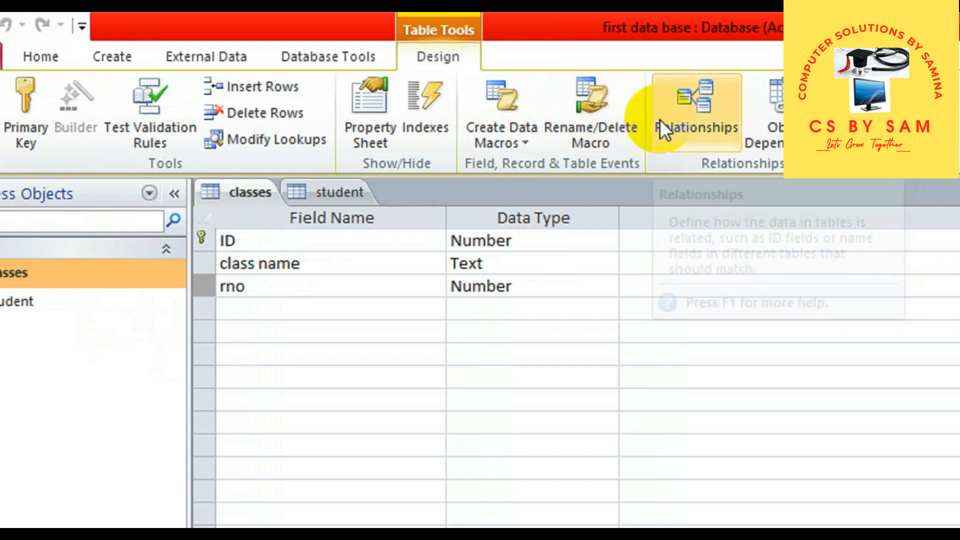
Open the Relationships window, add the classes and student tables to it, and close the Show Table dialog.
left_click(691, 114)
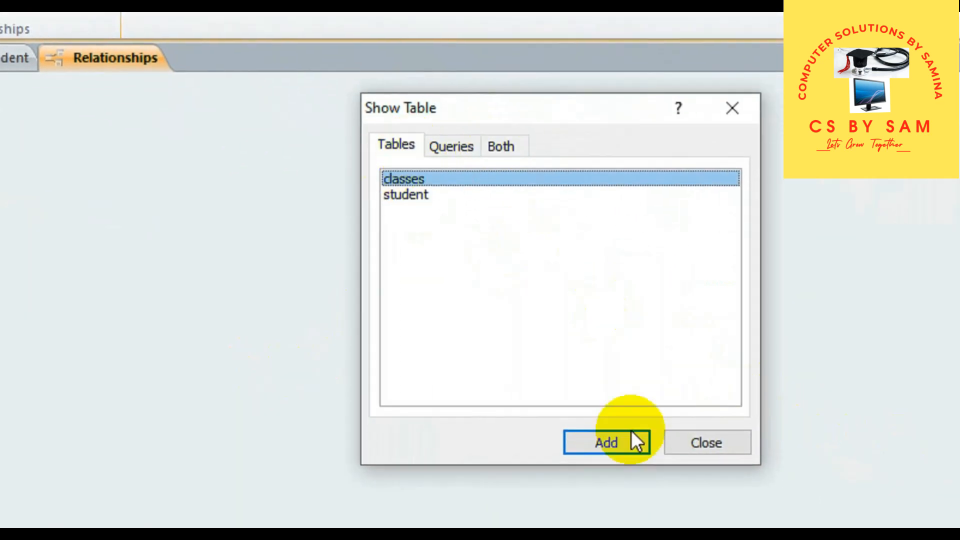
left_click(698, 454)
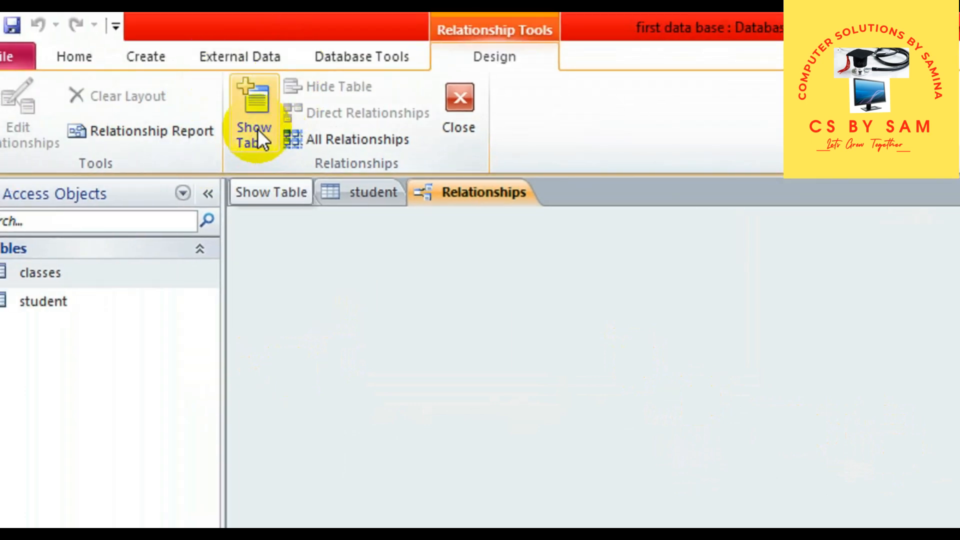
left_click(257, 129)
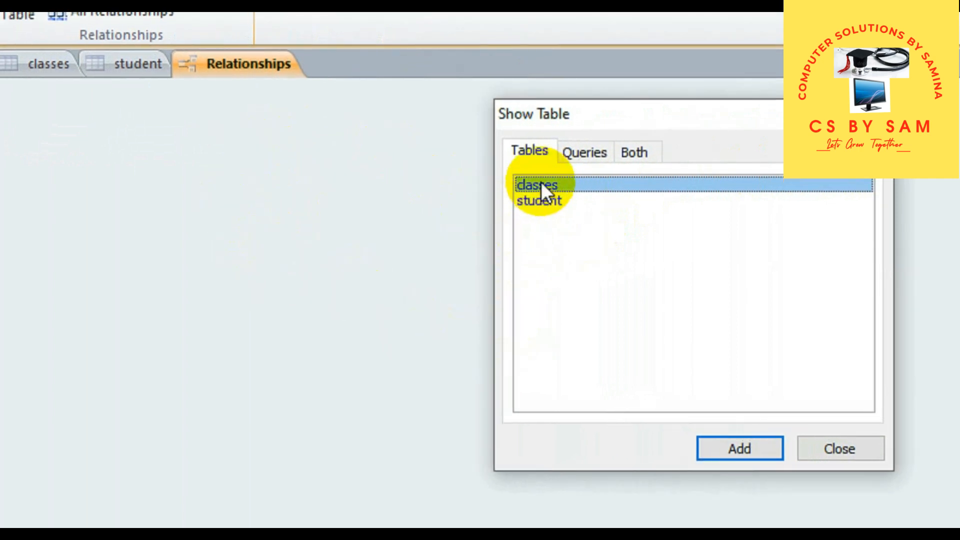
left_click(743, 444)
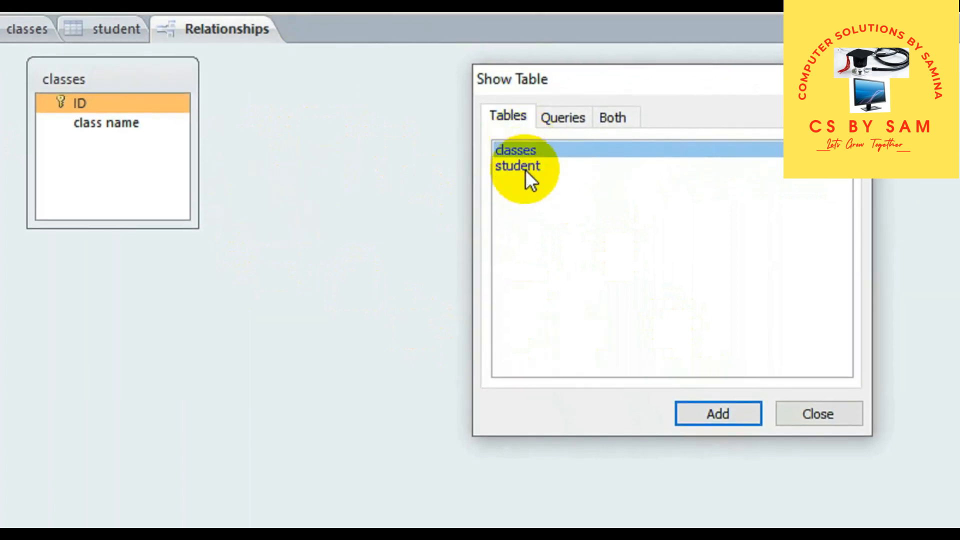
left_click(525, 170)
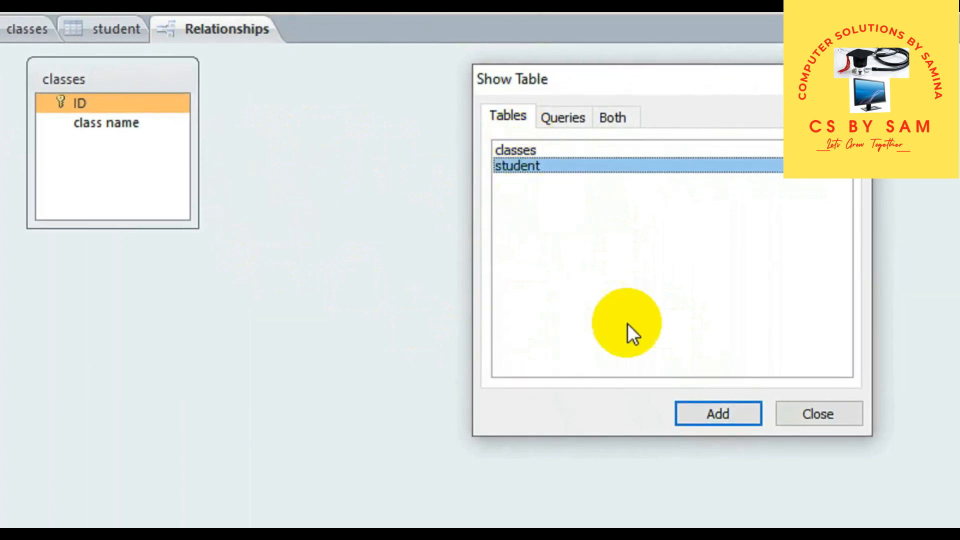
left_click(710, 415)
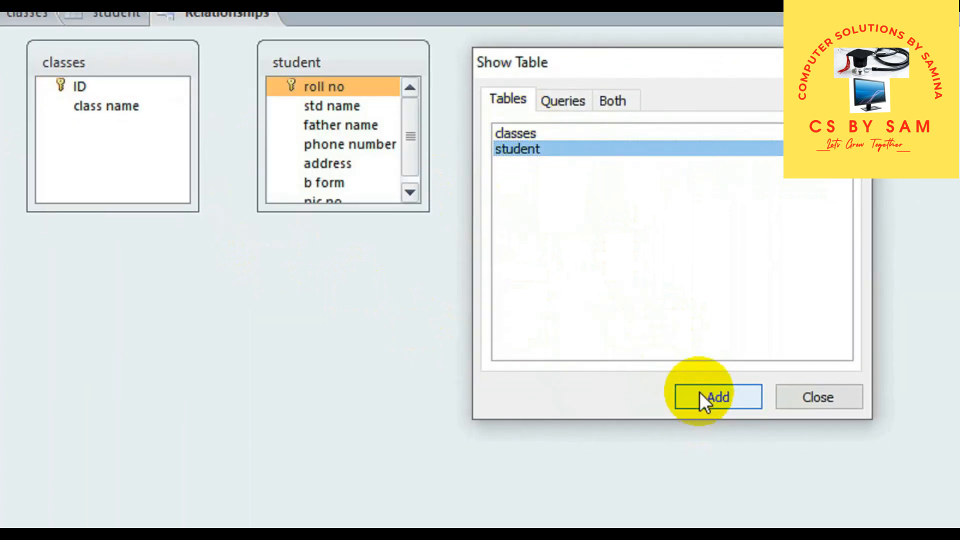
left_click_drag(634, 68, 687, 67)
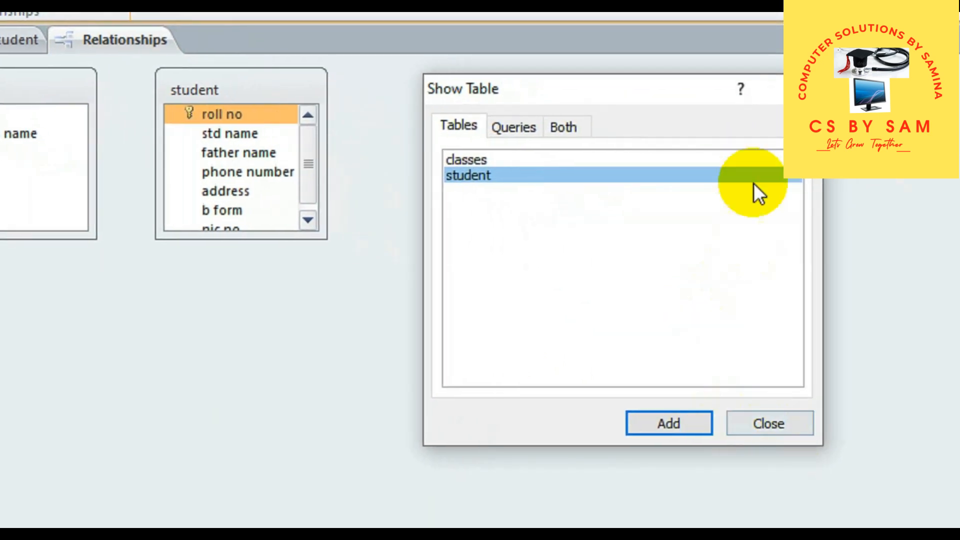
left_click(863, 469)
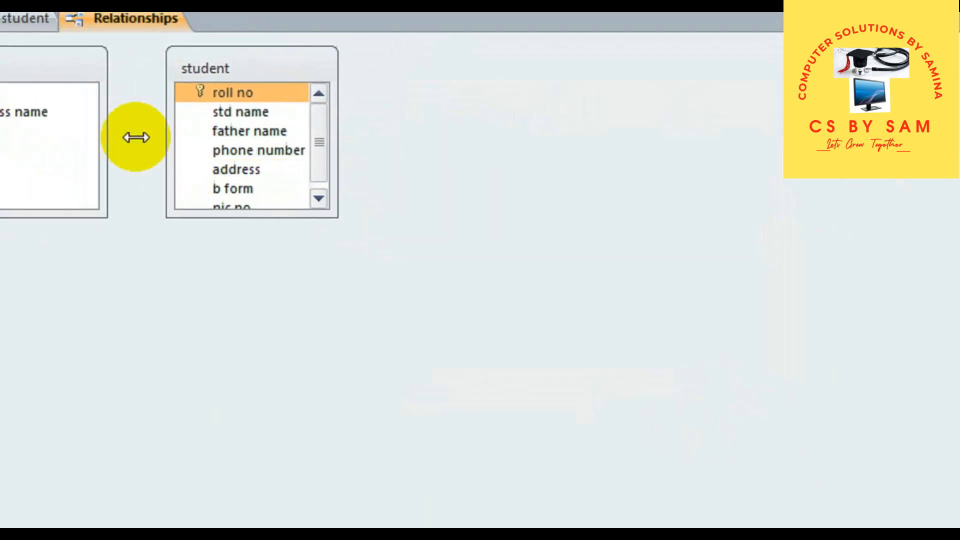
Move the student and classes tables apart in the relationships layout and view the student field list.
left_click(173, 54)
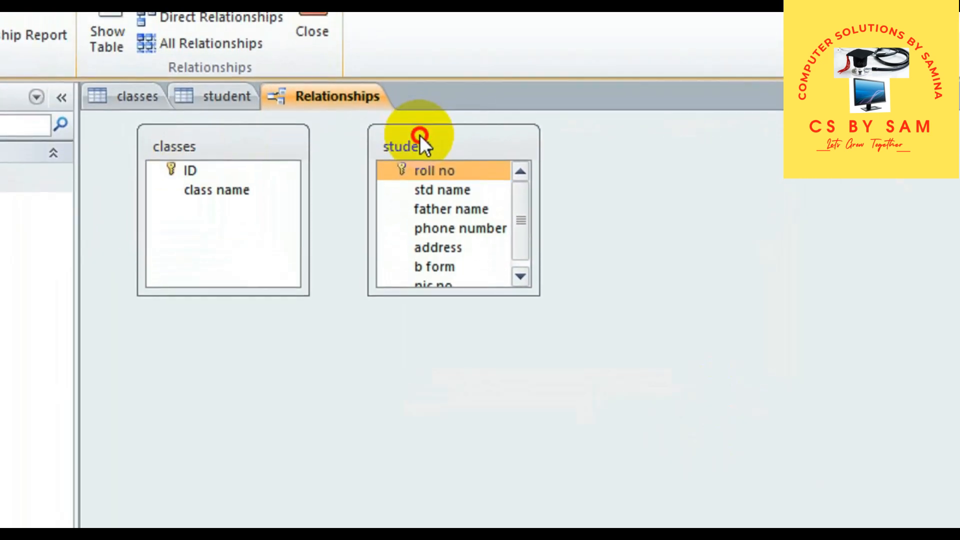
left_click_drag(420, 134, 664, 244)
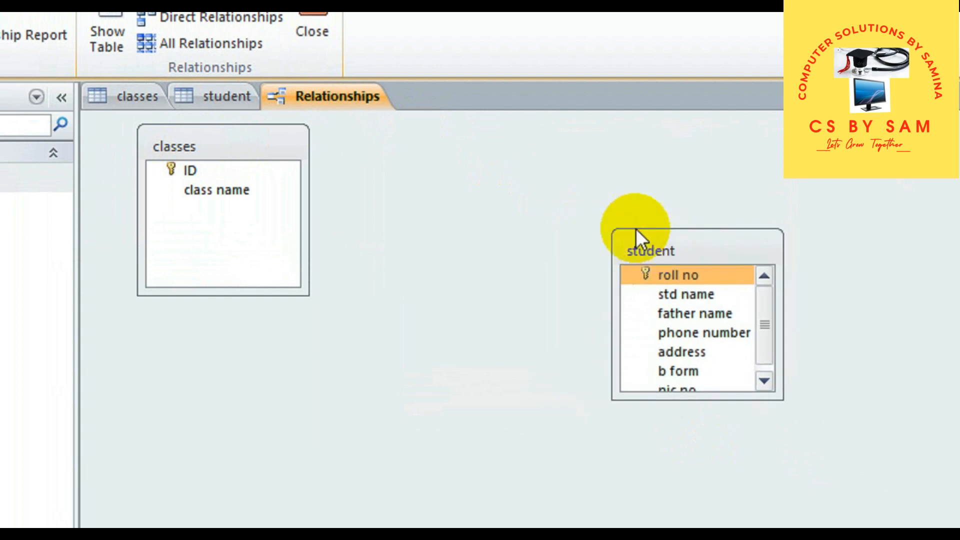
left_click_drag(168, 157, 318, 294)
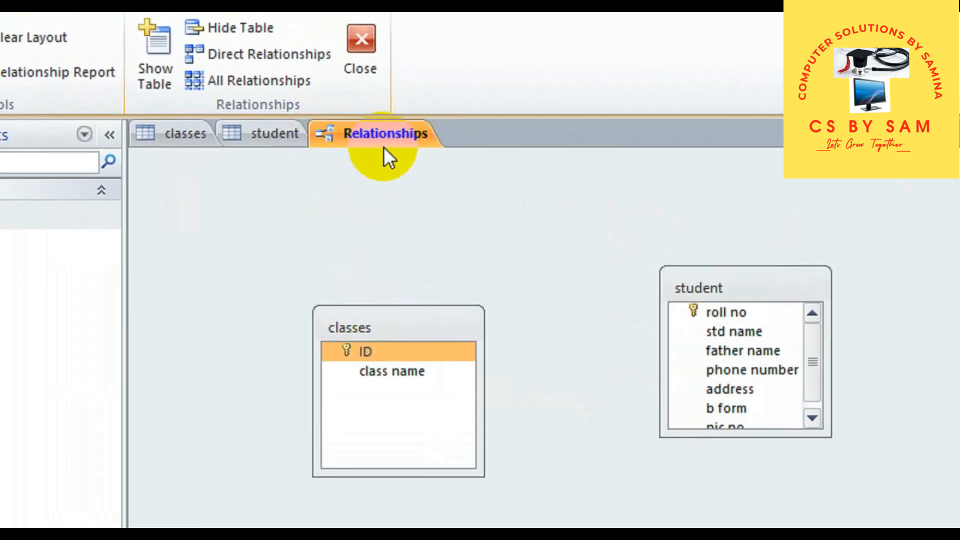
left_click_drag(430, 325, 431, 275)
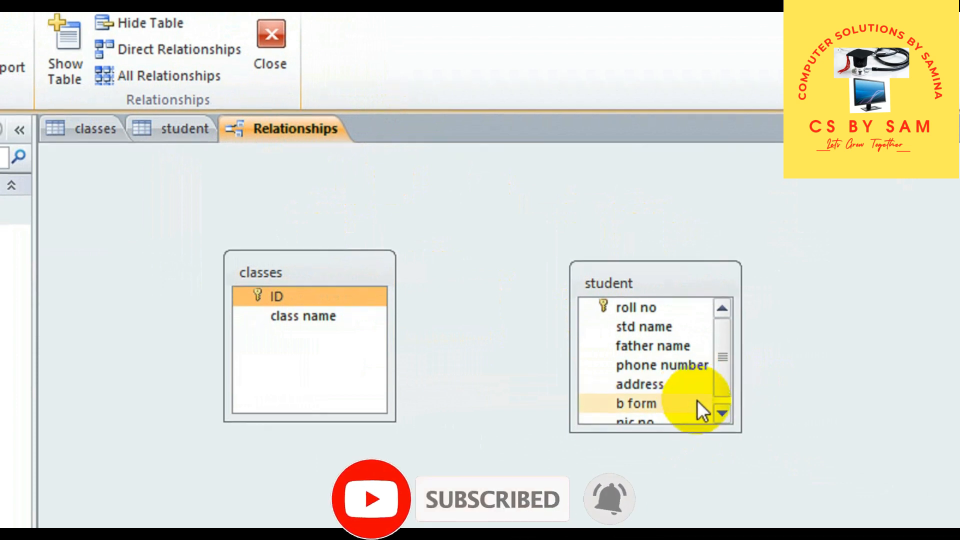
left_click_drag(723, 365, 718, 334)
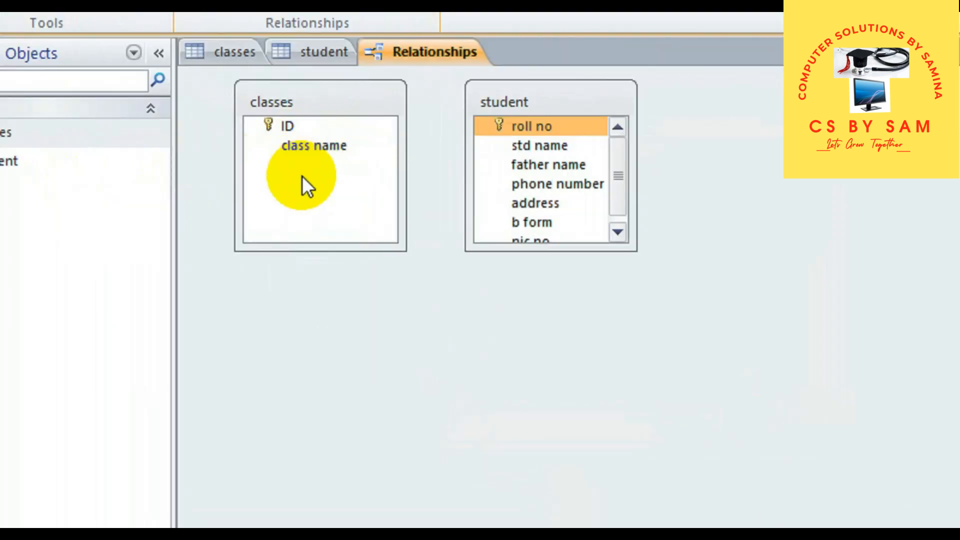
Reposition the classes and student tables in the relationships layout, leaving a gap between them.
left_click(299, 131)
left_click_drag(311, 102, 340, 122)
left_click_drag(518, 102, 716, 152)
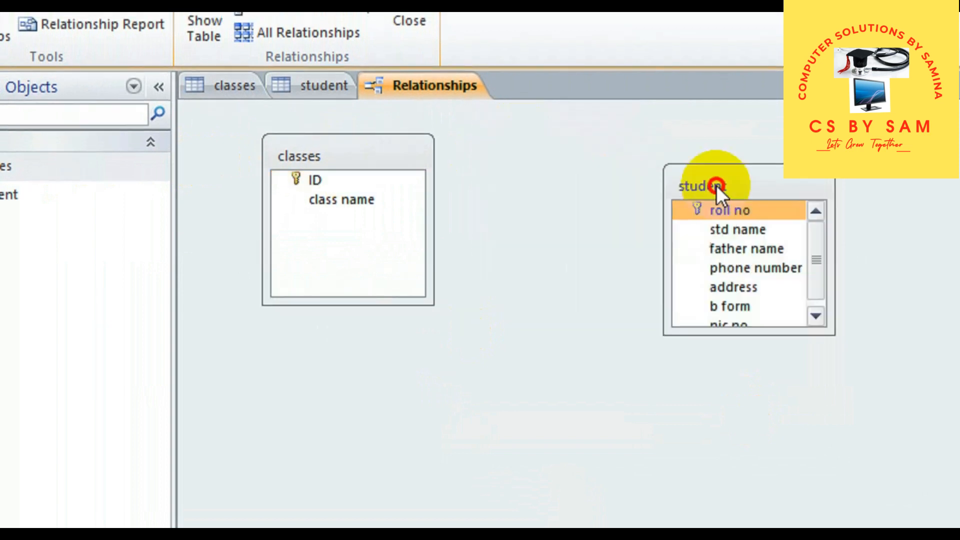
left_click(445, 201)
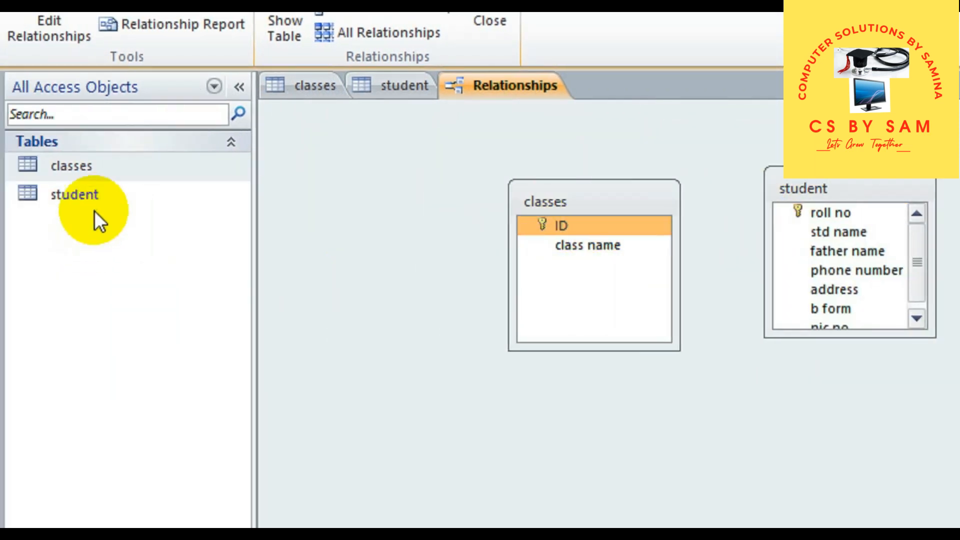
Open the classes table in Datasheet View, saving its design changes, and select the rno cell of class six.
right_click(69, 169)
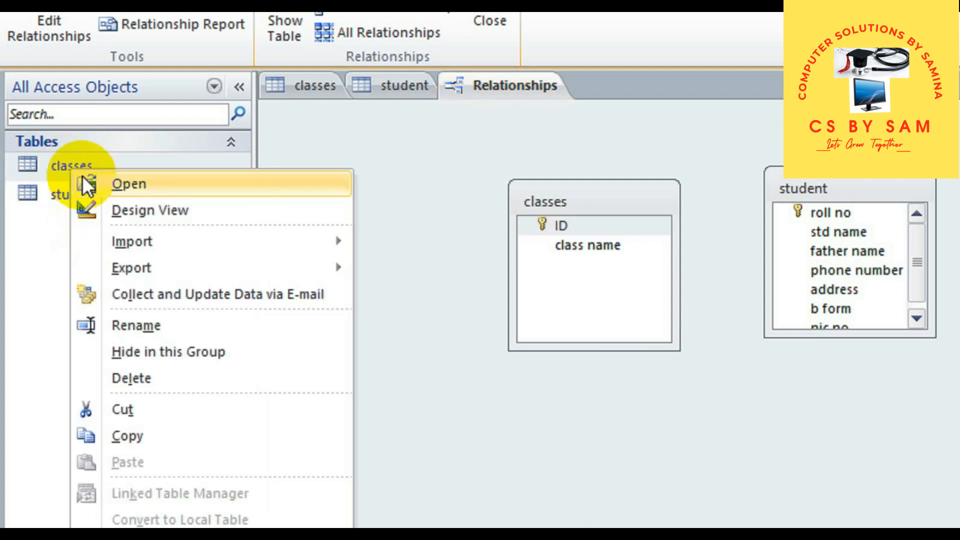
left_click(83, 178)
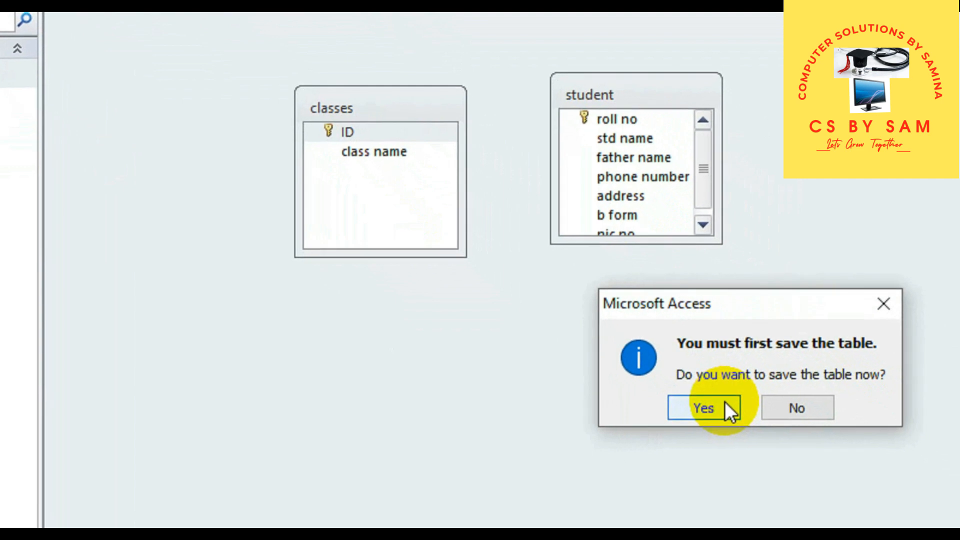
left_click(688, 409)
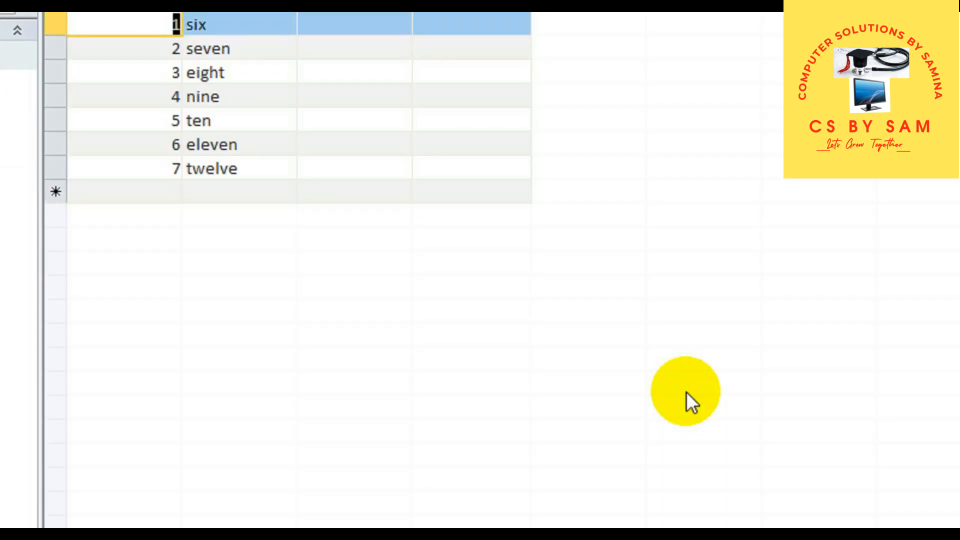
left_click(353, 30)
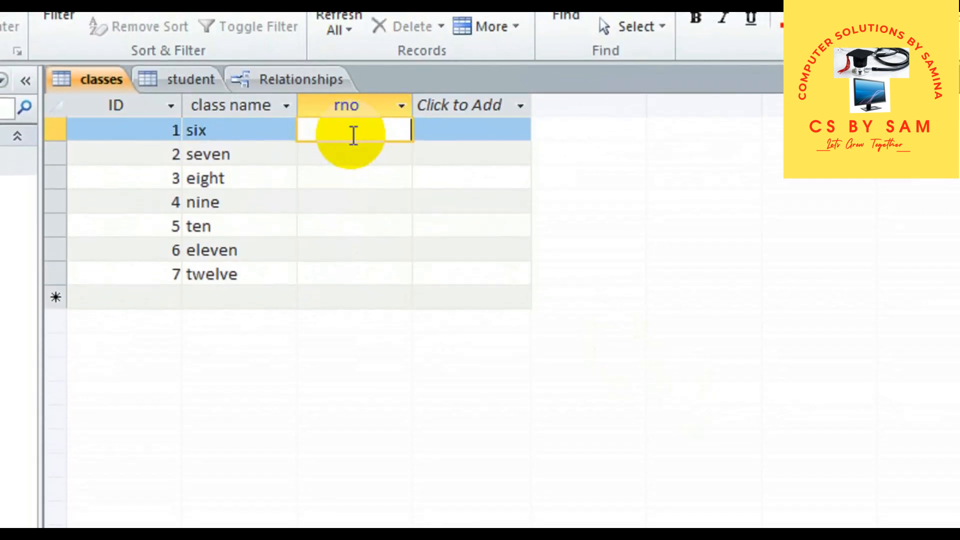
Enter the rno values 1, 2, 2 and 1 for classes six, seven, eight and nine in the classes table.
type("1")
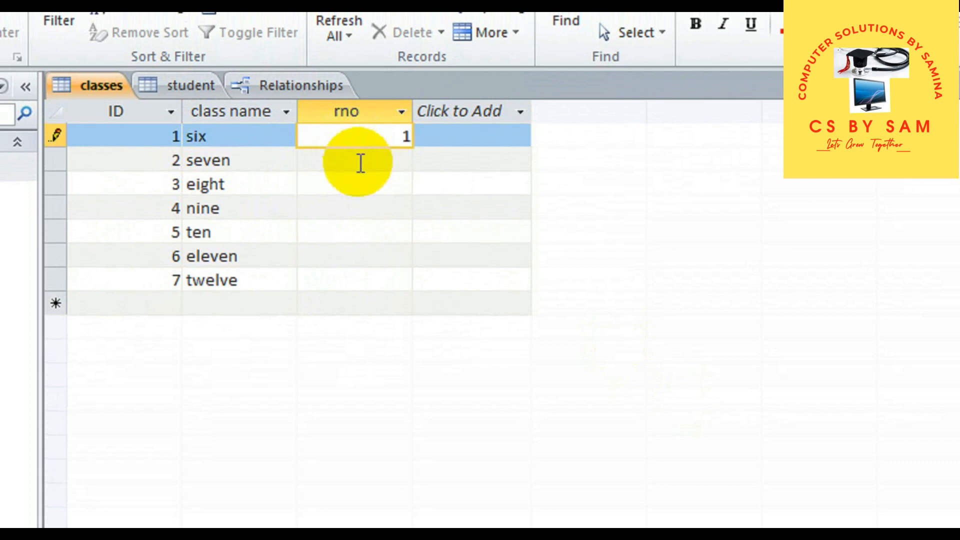
left_click(367, 166)
type("2")
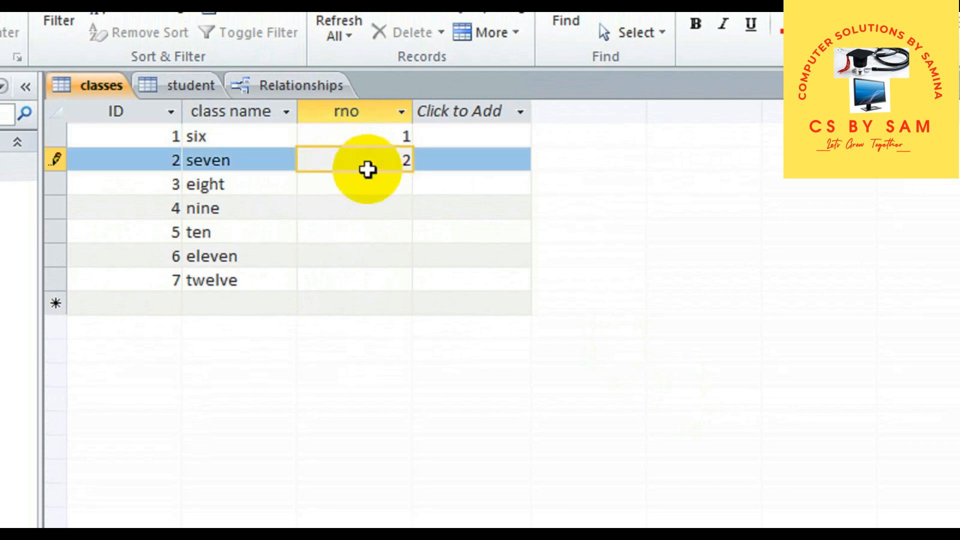
left_click(372, 188)
type("2")
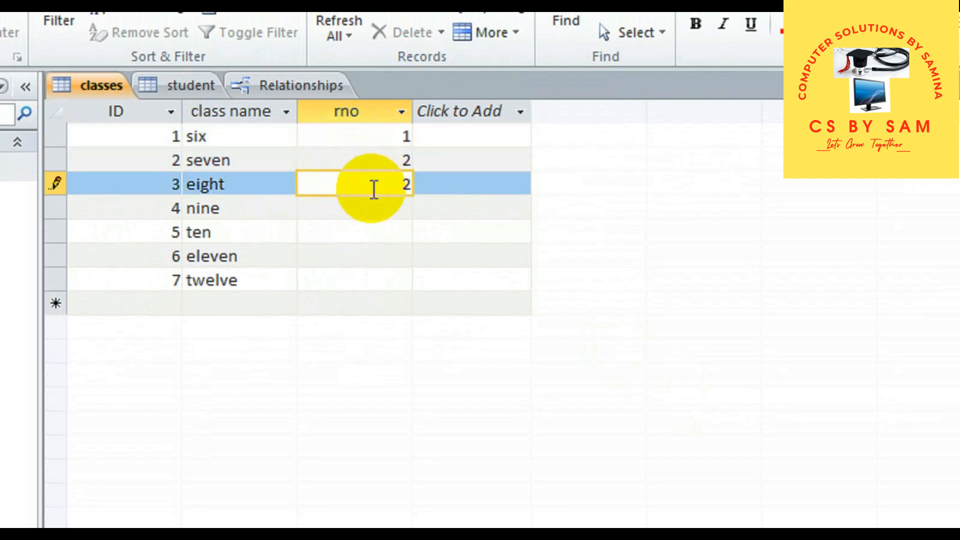
left_click(374, 203)
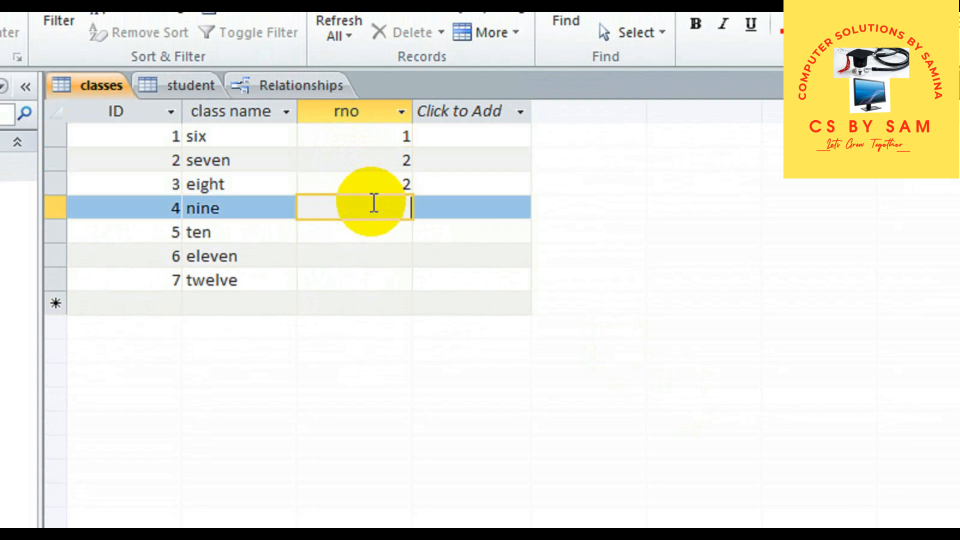
type("1")
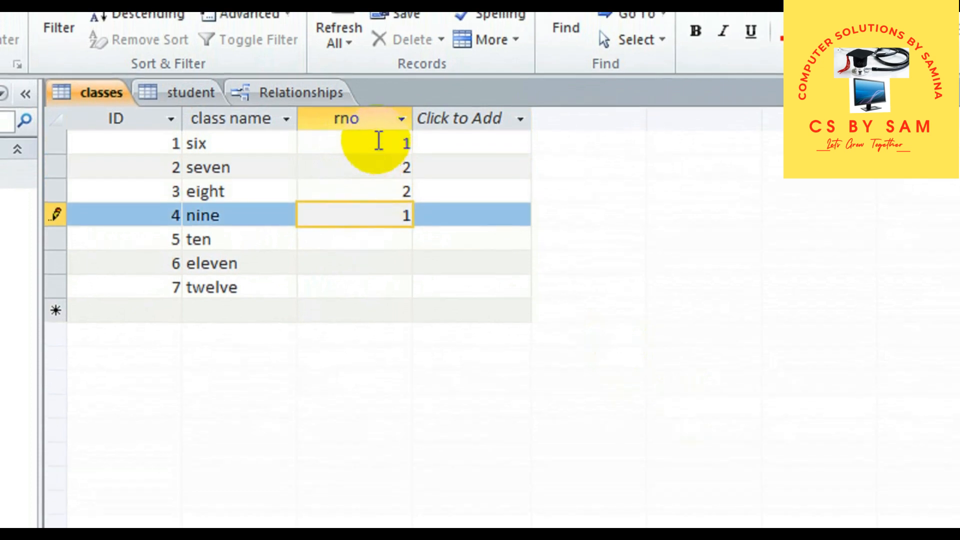
left_click(378, 142)
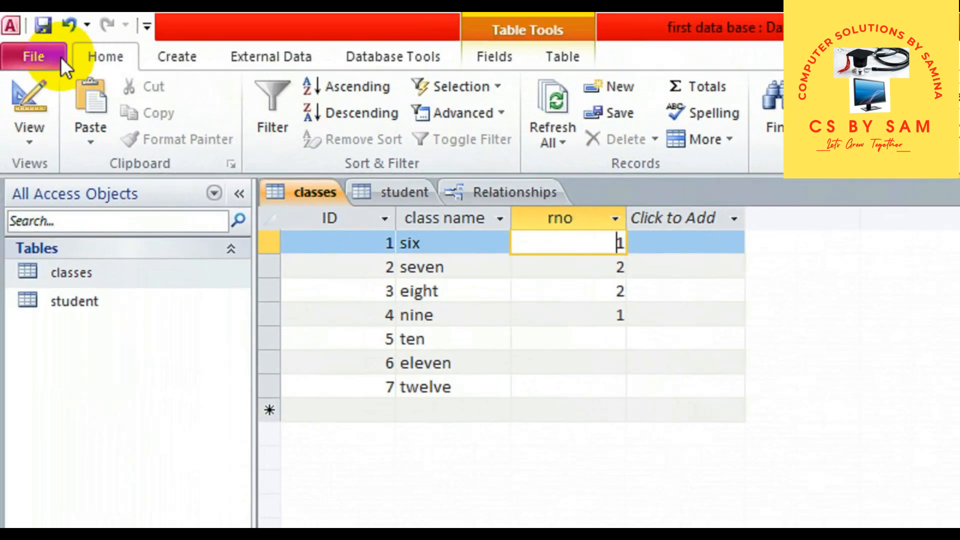
Save the classes table and return to the Relationships layout.
left_click(60, 57)
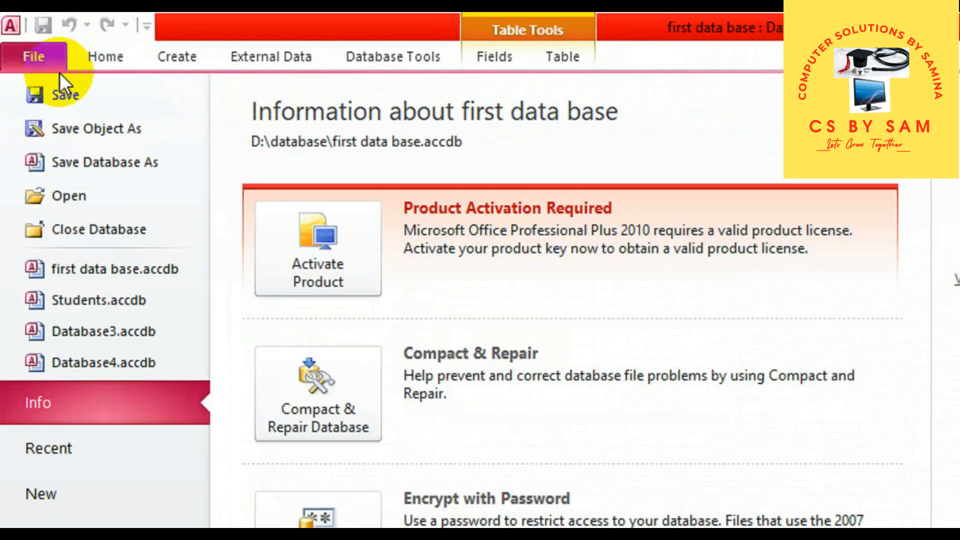
left_click(88, 100)
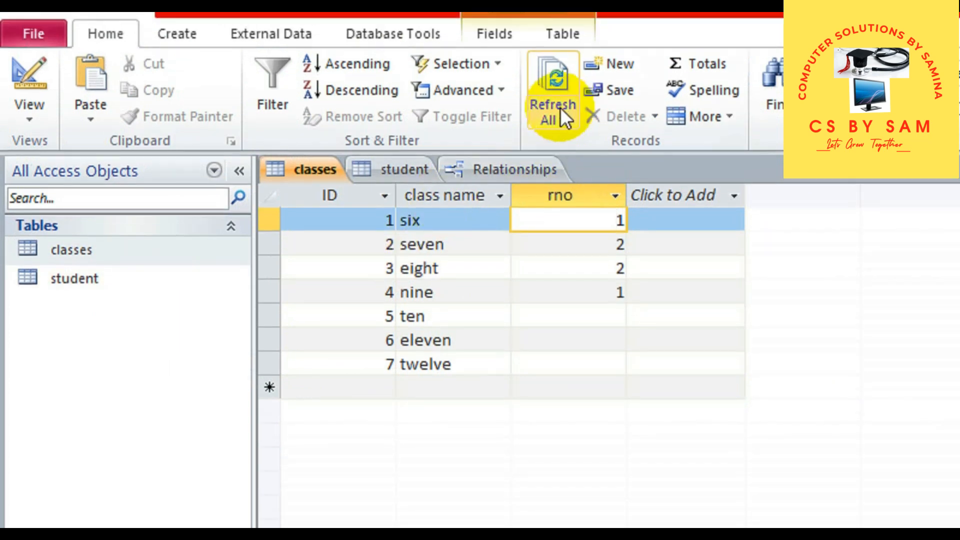
left_click(552, 183)
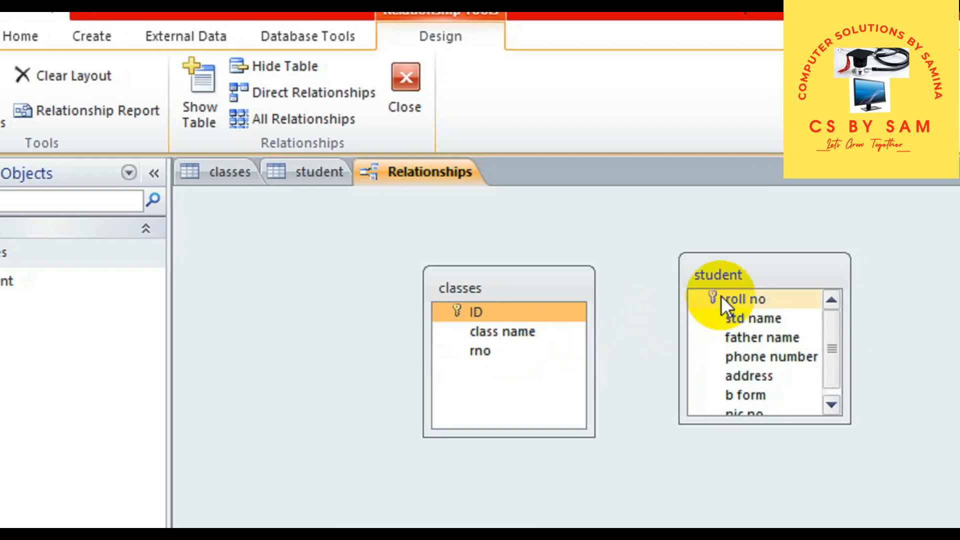
left_click(721, 295)
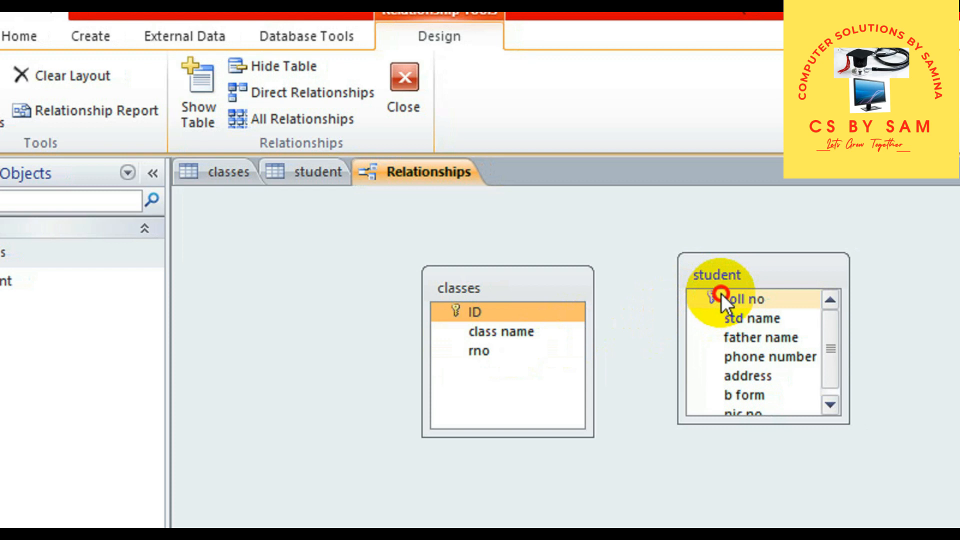
left_click_drag(721, 293, 479, 351)
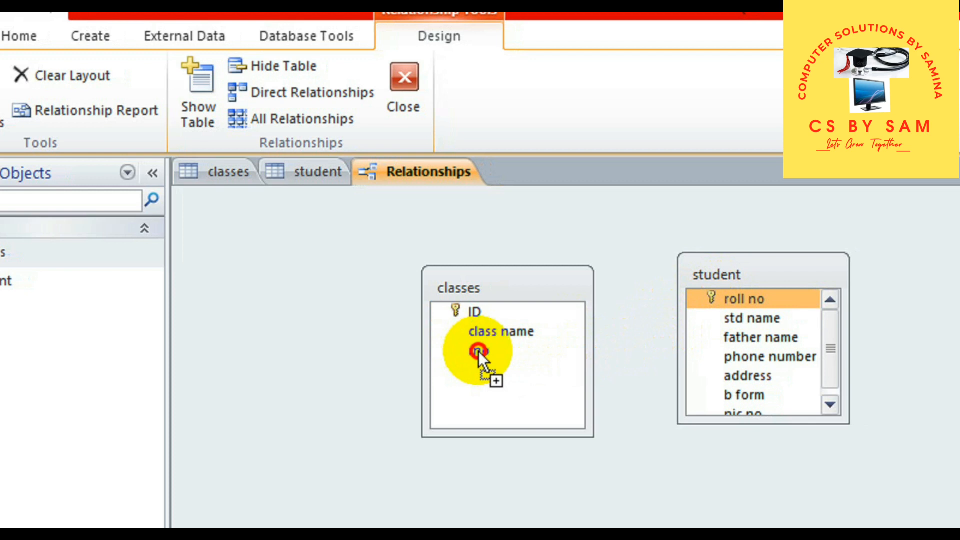
left_click_drag(478, 351, 479, 351)
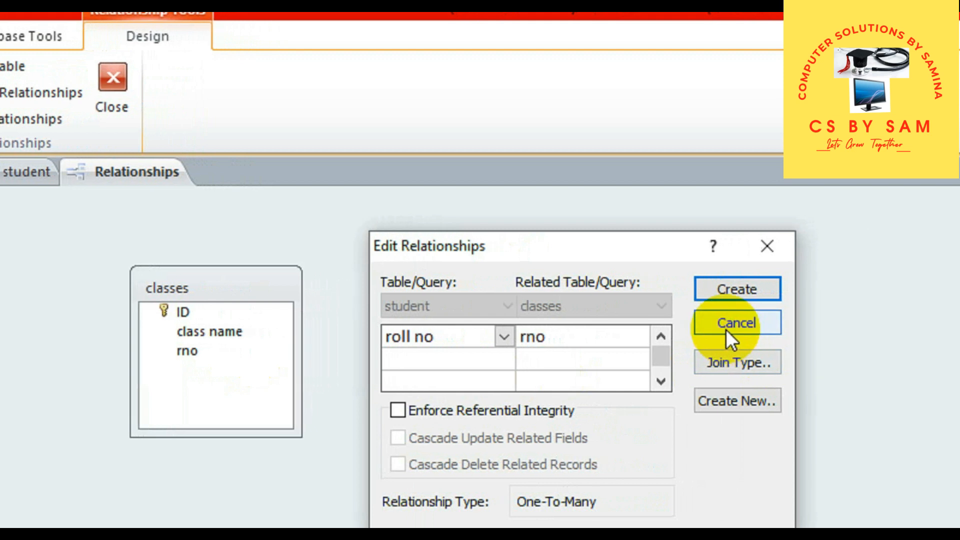
left_click(806, 323)
Link the roll no field of the student table to rno in classes, bringing up the Edit Relationships dialog.
left_click(411, 300)
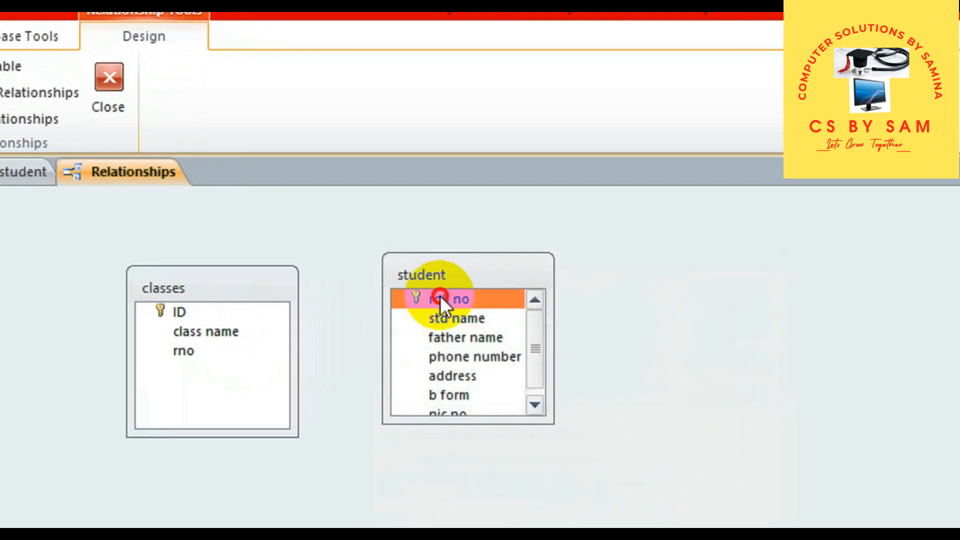
left_click_drag(440, 296, 245, 351)
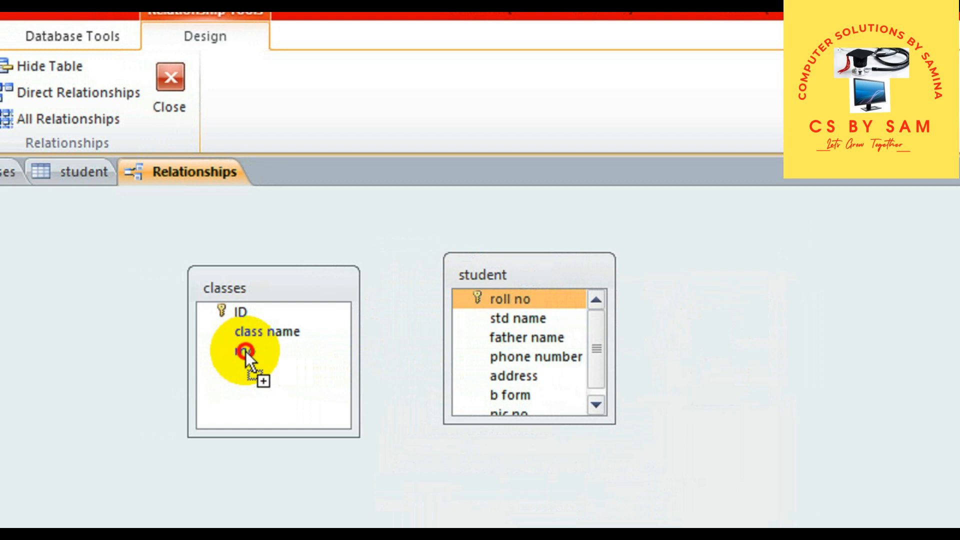
left_click_drag(245, 351, 247, 350)
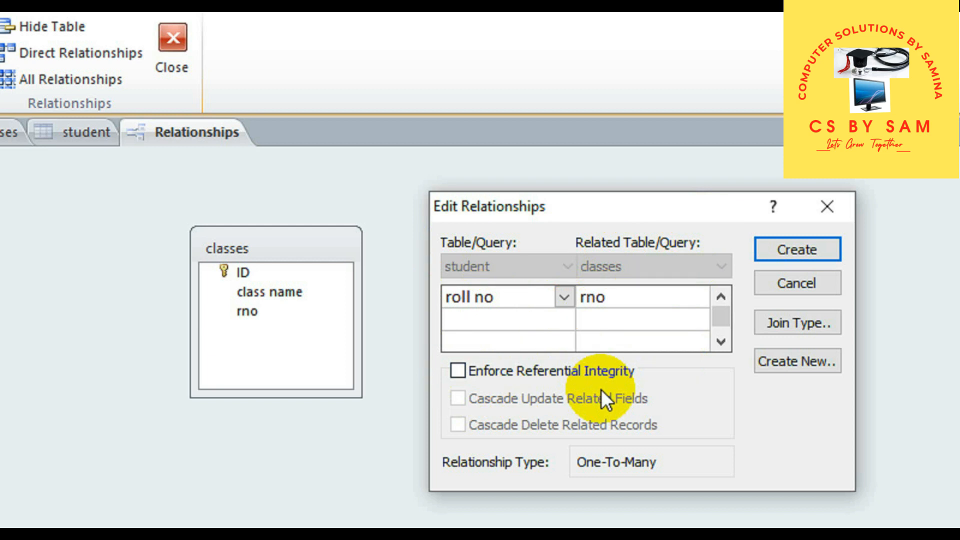
Try enabling Enforce Referential Integrity with Cascade Update Related Fields and Cascade Delete Related Records, and clear these options again.
left_click(459, 369)
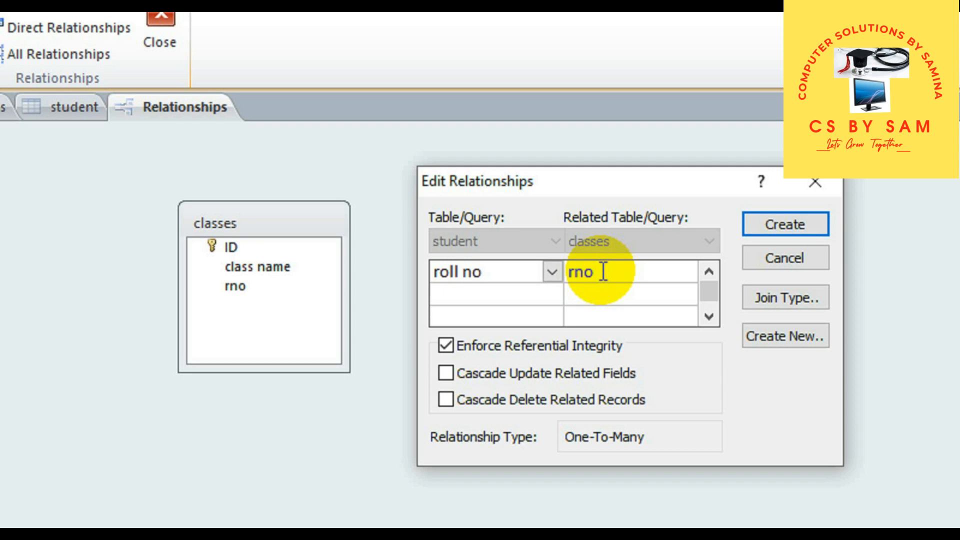
left_click(443, 344)
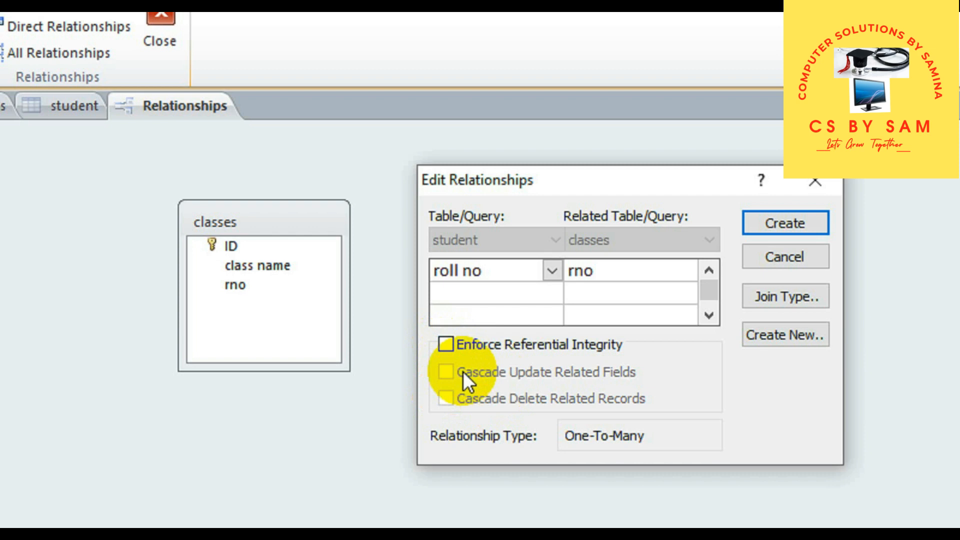
left_click(444, 344)
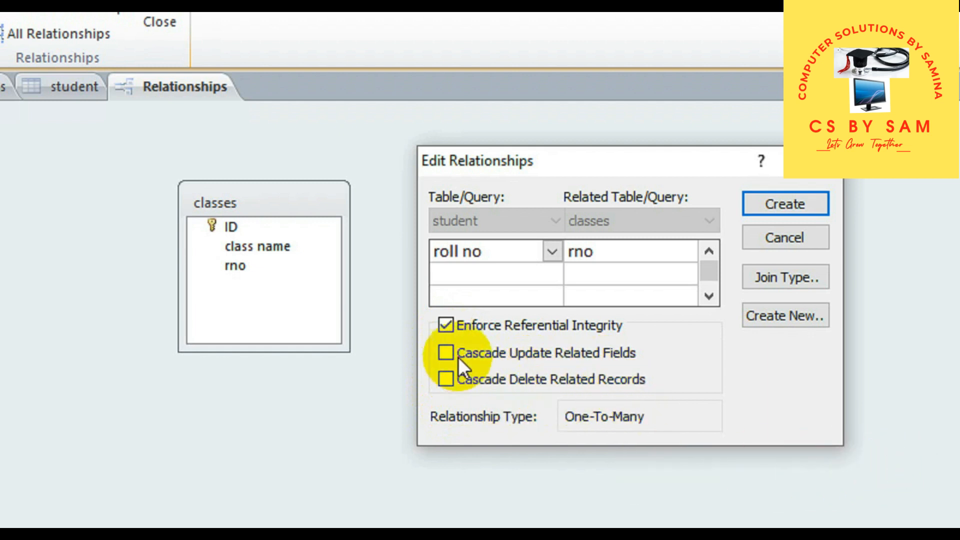
left_click(444, 352)
left_click(445, 377)
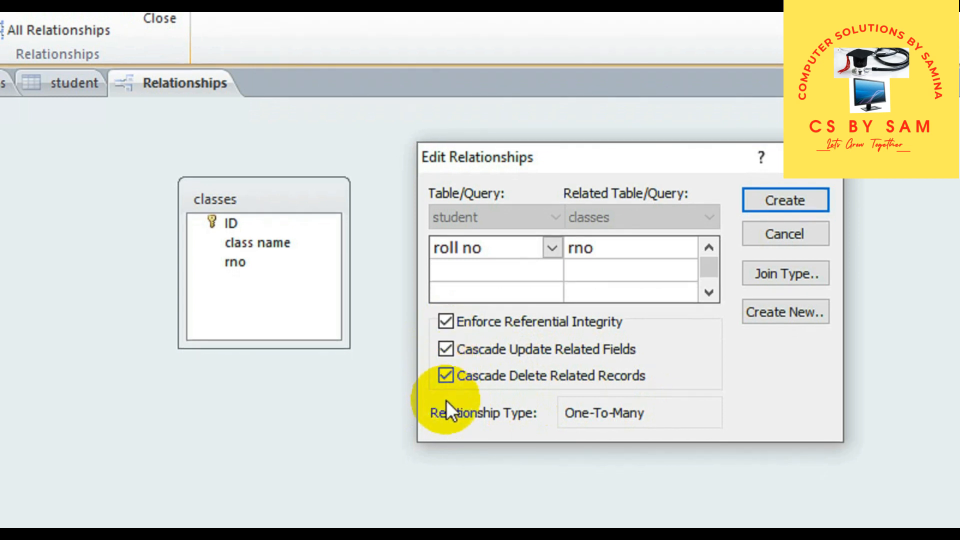
left_click(448, 319)
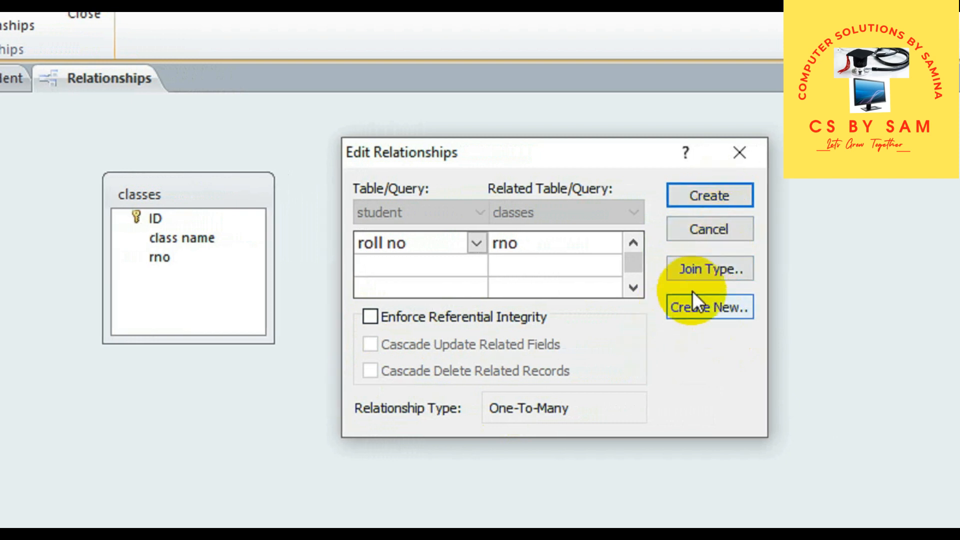
Set the join type to include only rows where the joined fields from both tables are equal, and create the relationship.
left_click(697, 276)
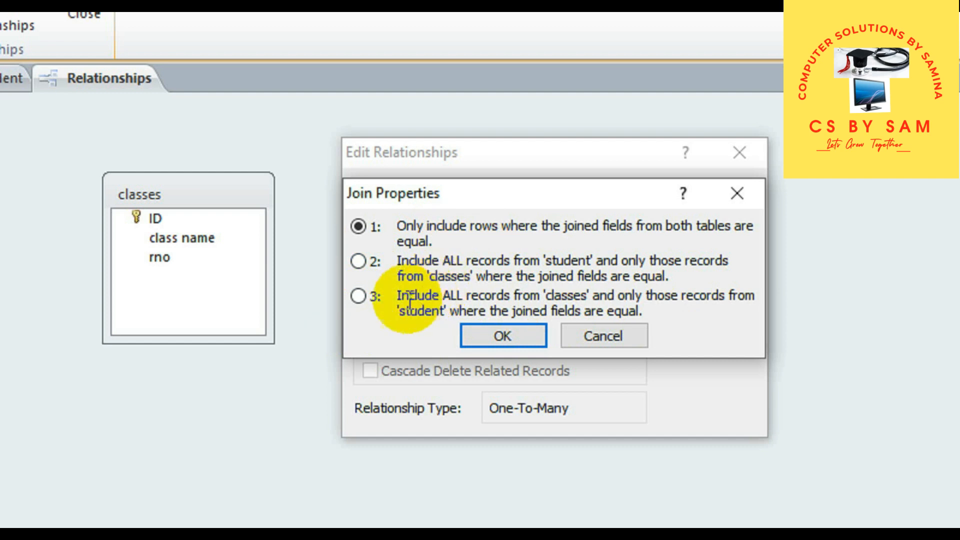
left_click(357, 260)
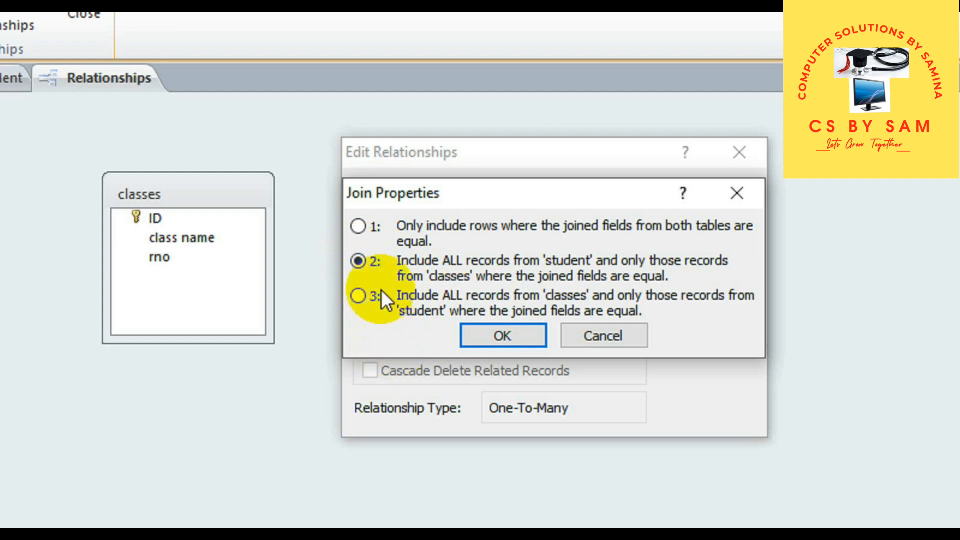
left_click(359, 227)
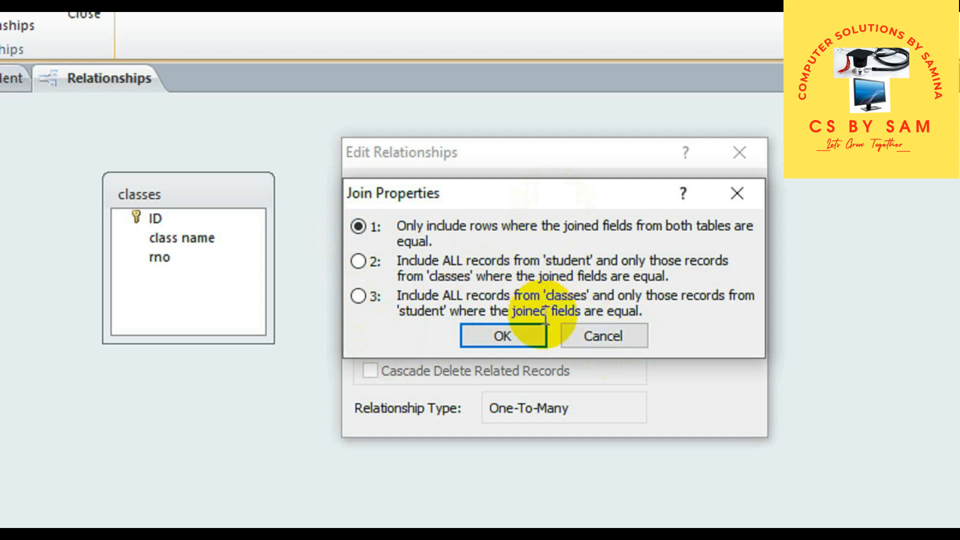
left_click(504, 336)
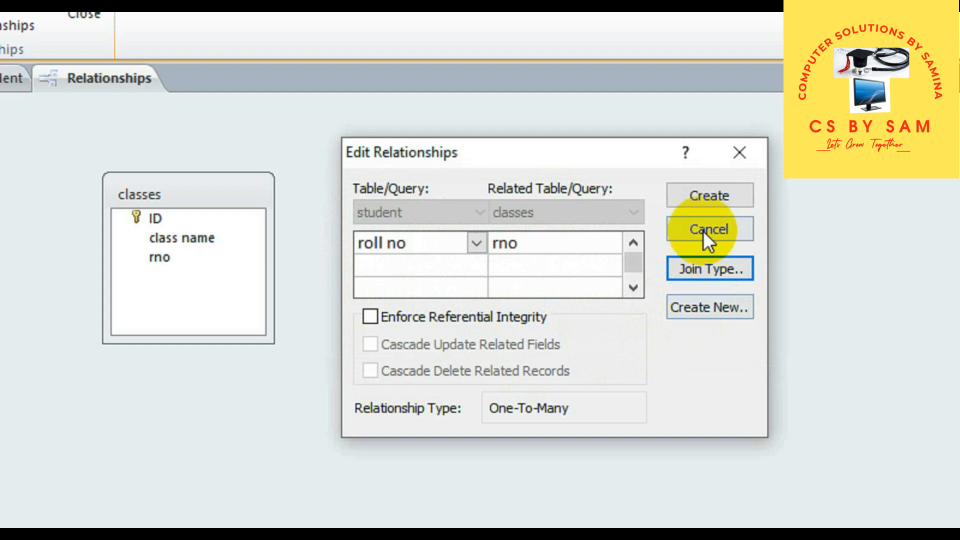
left_click(710, 202)
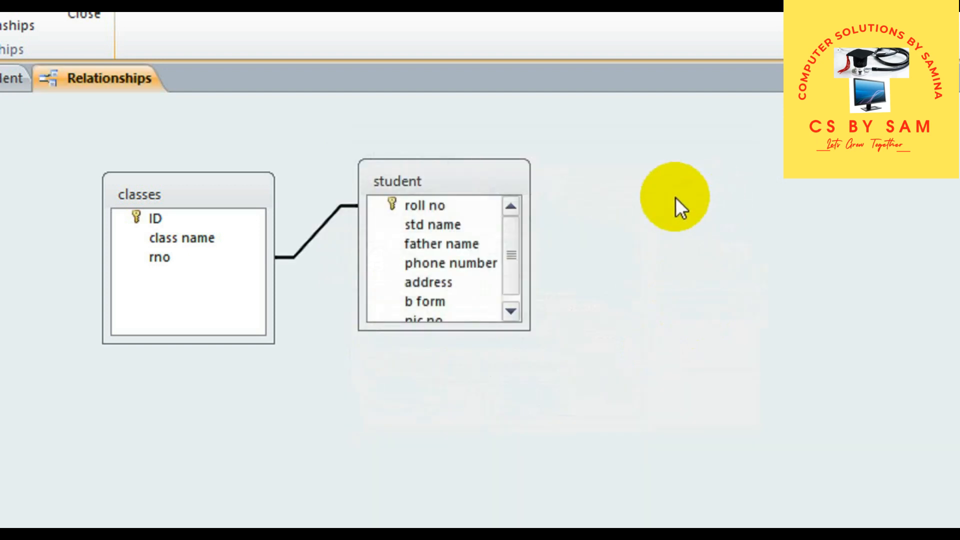
Move the linked classes and student tables farther apart in the layout and inspect the student table's fields.
left_click(291, 248)
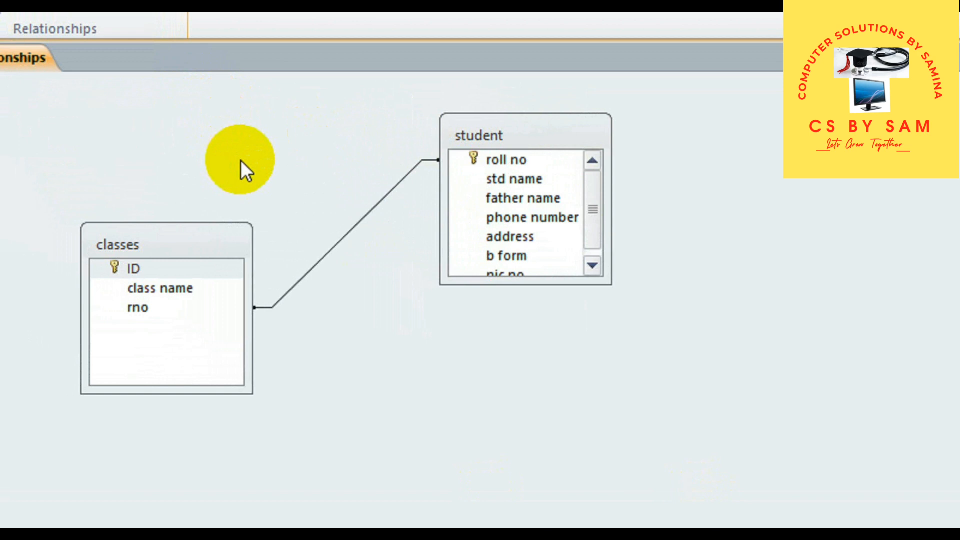
left_click(477, 160)
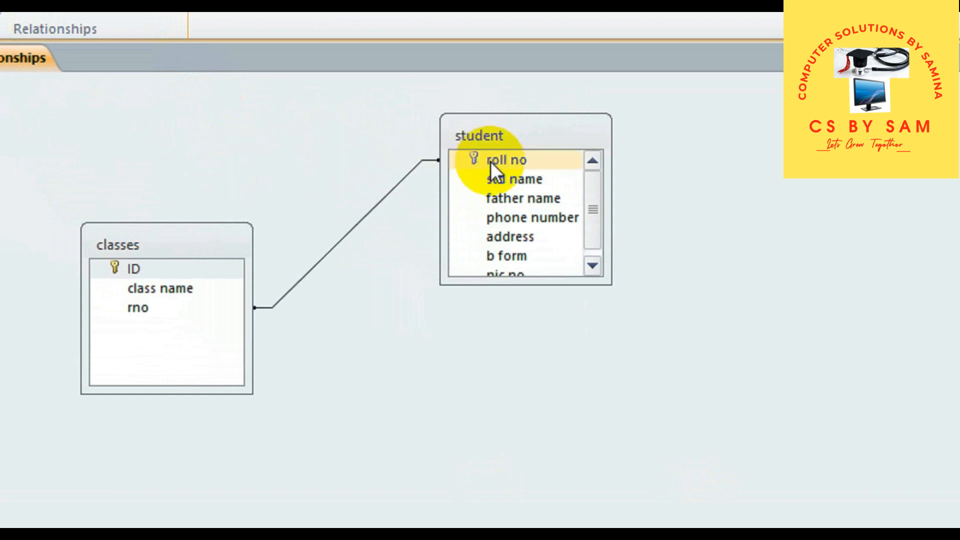
left_click(491, 178)
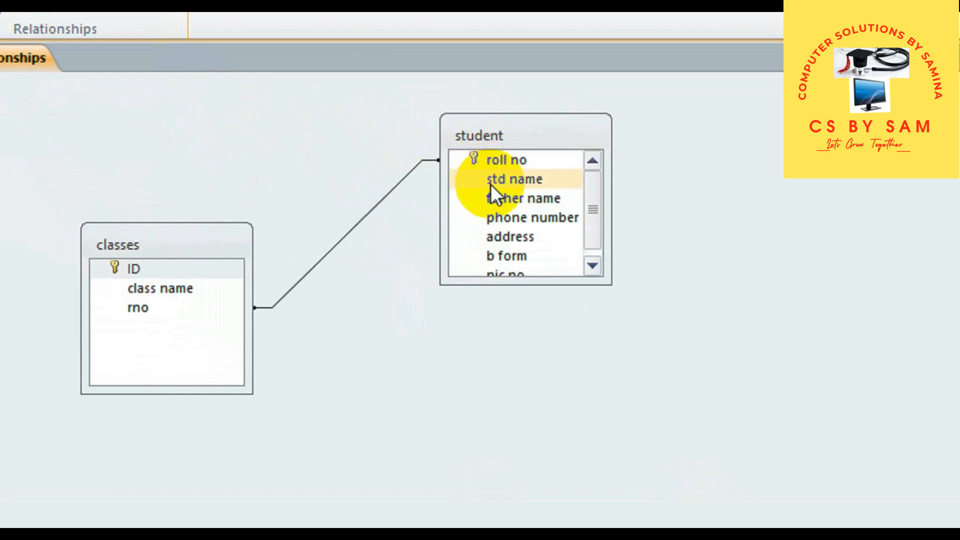